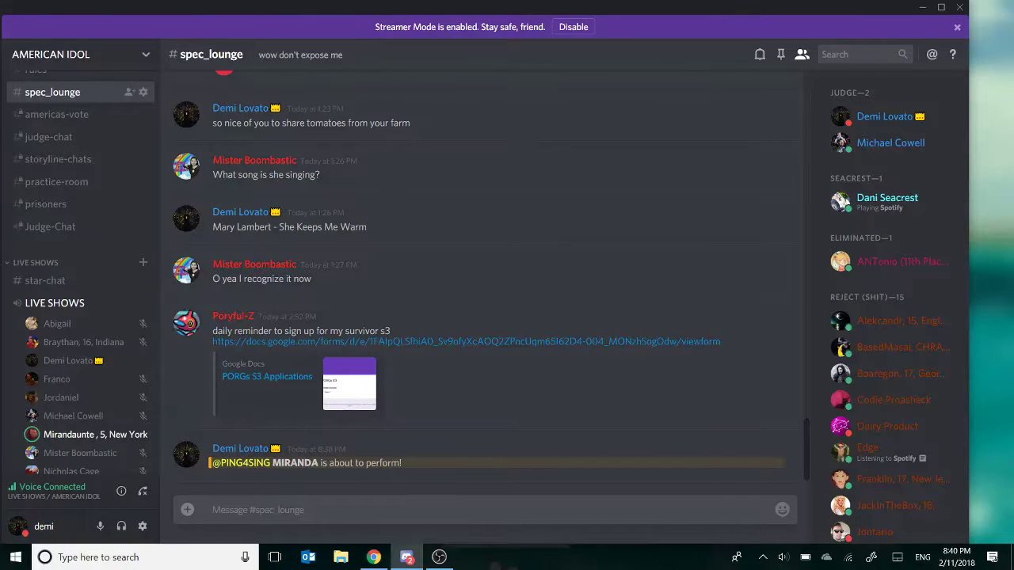
scroll(79, 277, "down", 2)
Step: Mute your microphone from the user panel while staying in LIVE SHOWS
left_click(99, 526)
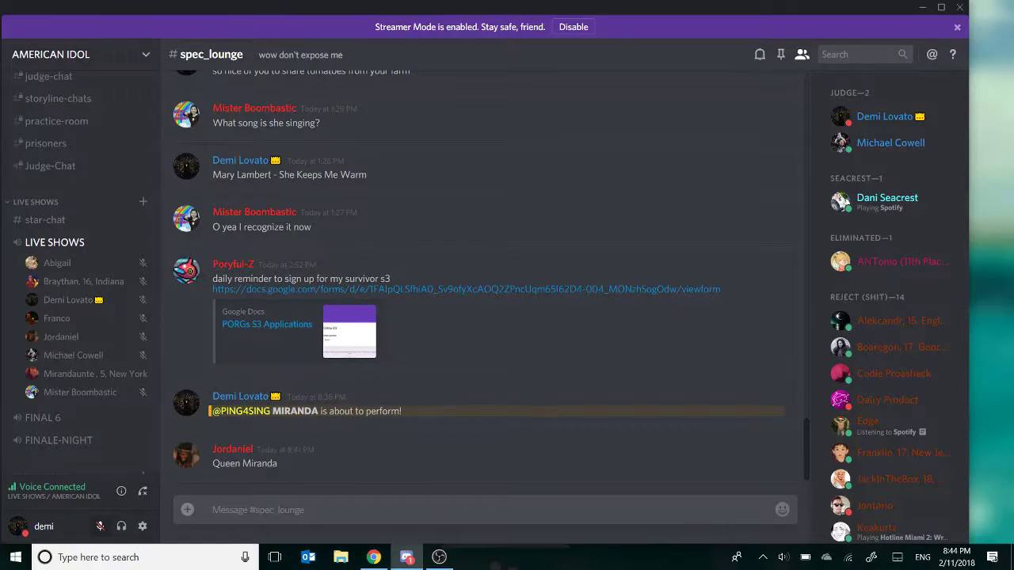
Step: Unmute the microphone with the Ctrl+Shift+M hotkey
key("ctrl+shift+m")
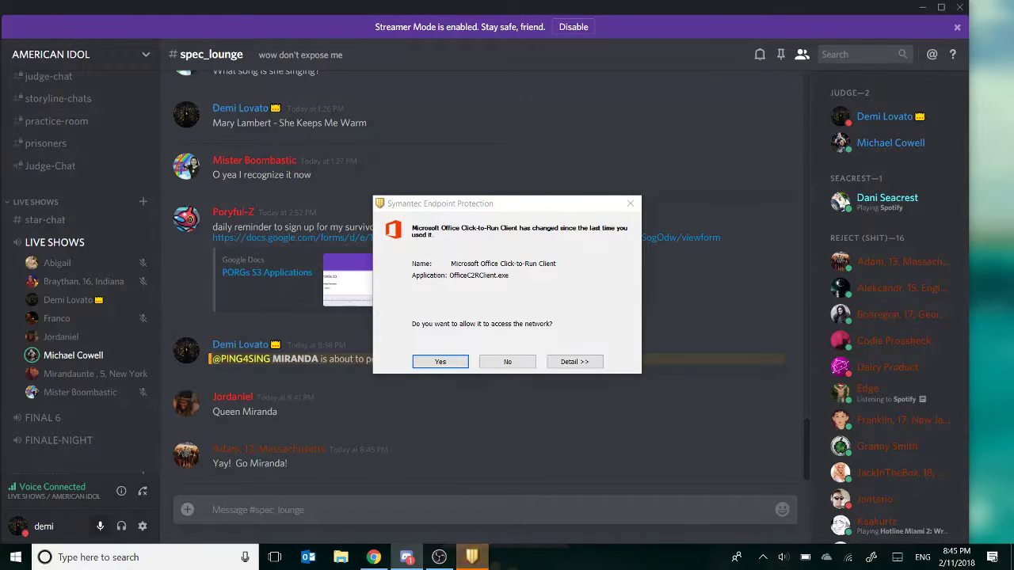
Step: Deny network access to Office Click-to-Run Client and allow it for Click-to-Run (SxS)
left_click(507, 362)
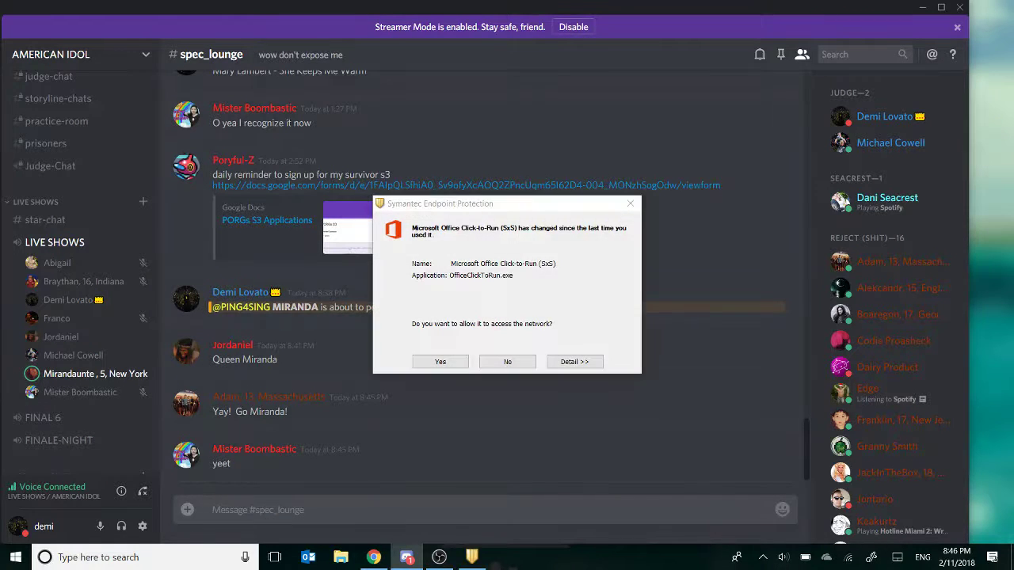
left_click(441, 362)
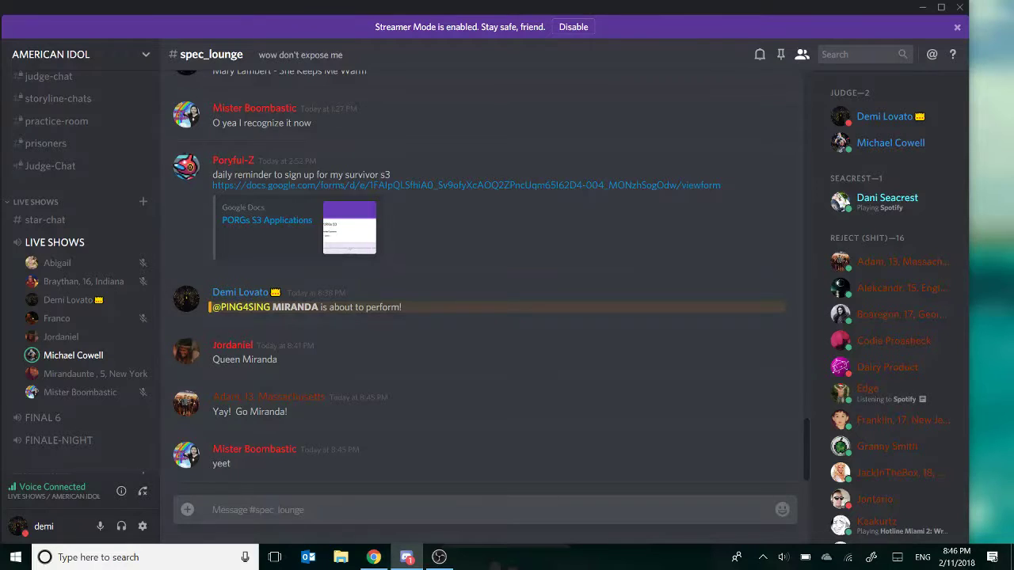